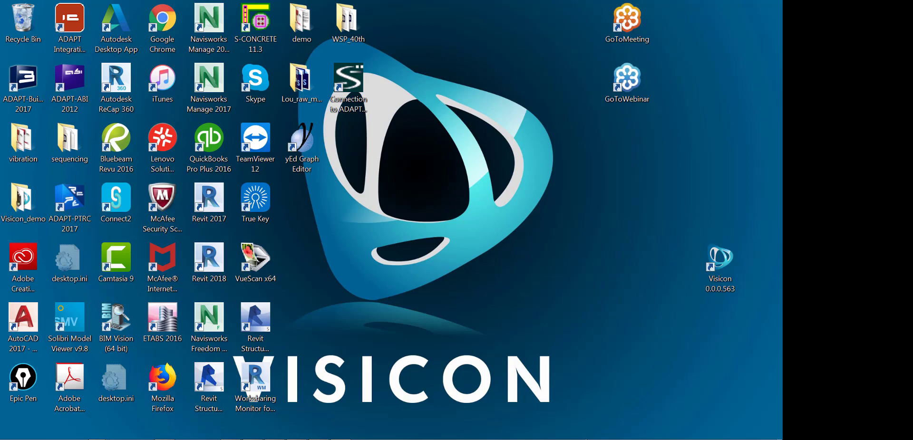
# - Switch to Visicon with the Revit building project and enable level navigation by floors for the model
pyautogui.moveTo(549, 436)
pyautogui.click(319, 432)
pyautogui.moveTo(431, 309); pyautogui.dragTo(214, 295)
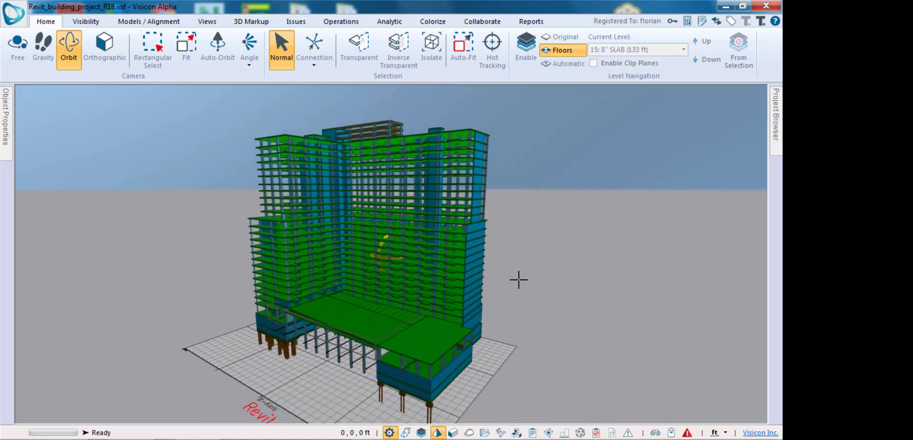
pyautogui.moveTo(507, 279); pyautogui.dragTo(335, 178)
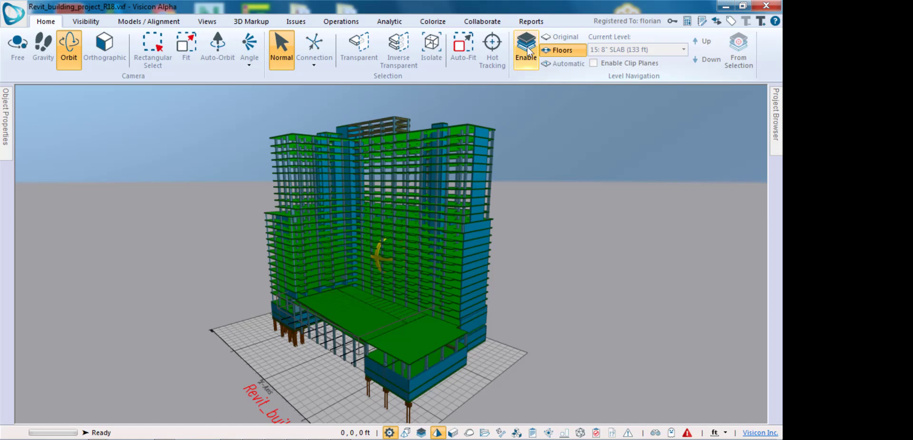
pyautogui.moveTo(485, 179); pyautogui.dragTo(473, 239)
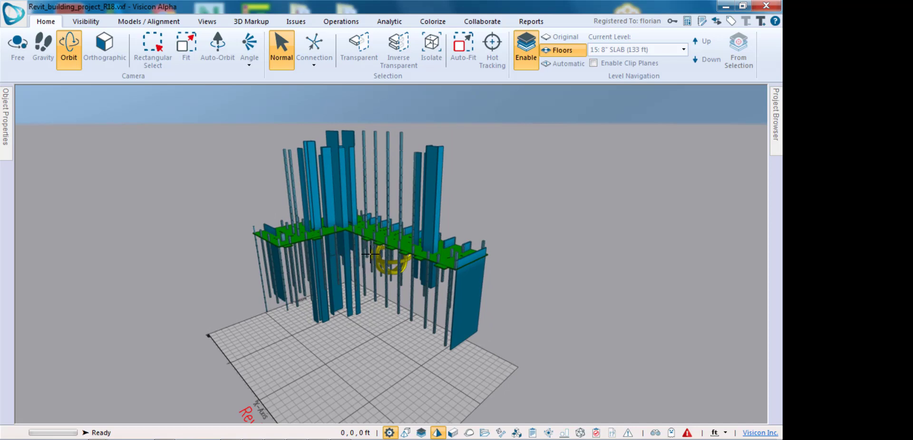
pyautogui.moveTo(372, 252); pyautogui.dragTo(373, 223)
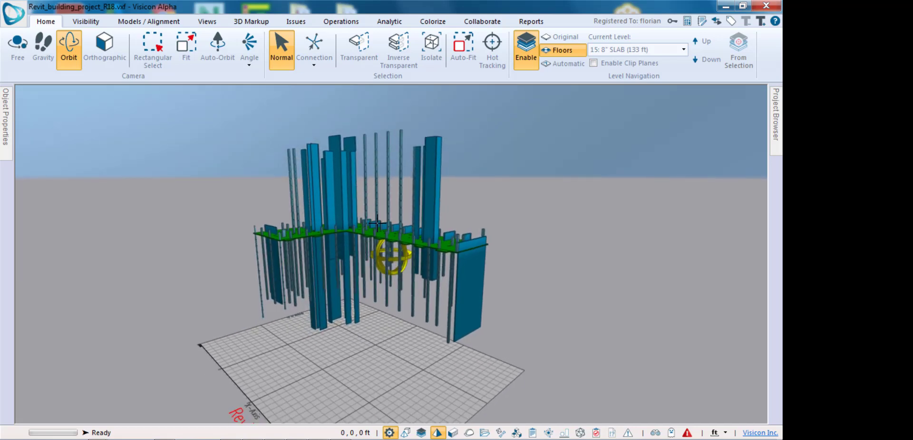
# - Step the displayed floor up to level 18 and back down to level 15
pyautogui.click(700, 43)
pyautogui.click(700, 43)
pyautogui.click(700, 44)
pyautogui.click(706, 59)
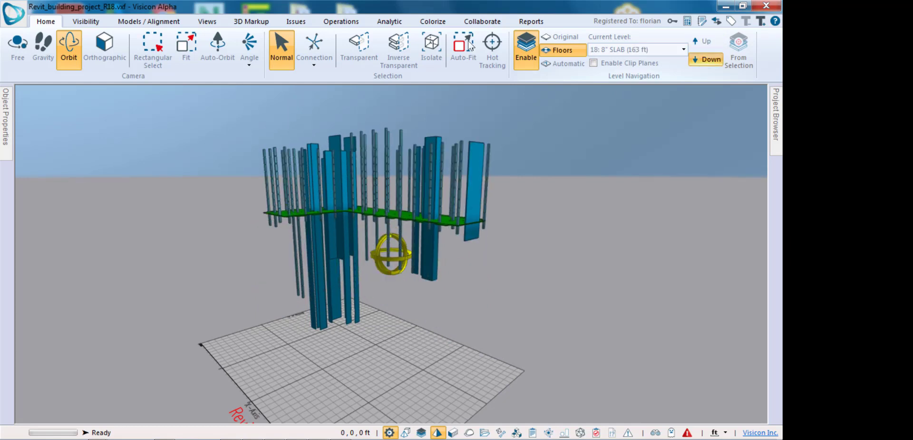
pyautogui.click(703, 60)
pyautogui.click(703, 59)
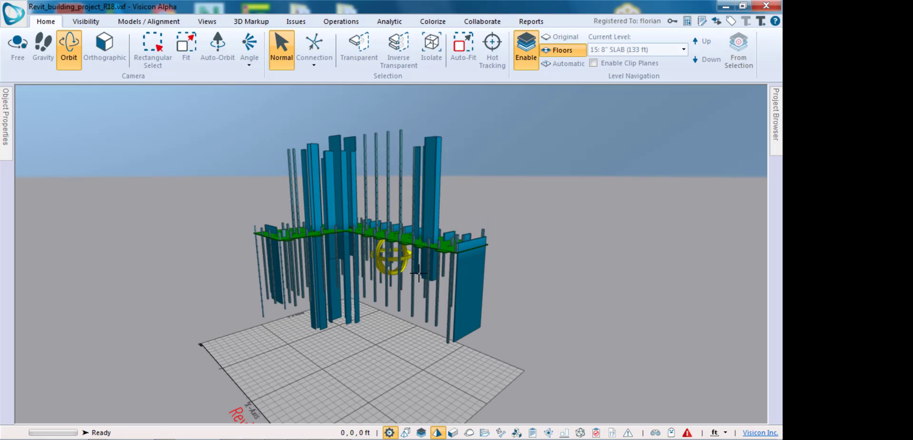
# - Step the displayed floor down six levels to level 9, the 8" slab at 76.5 ft
pyautogui.moveTo(469, 270); pyautogui.dragTo(422, 250)
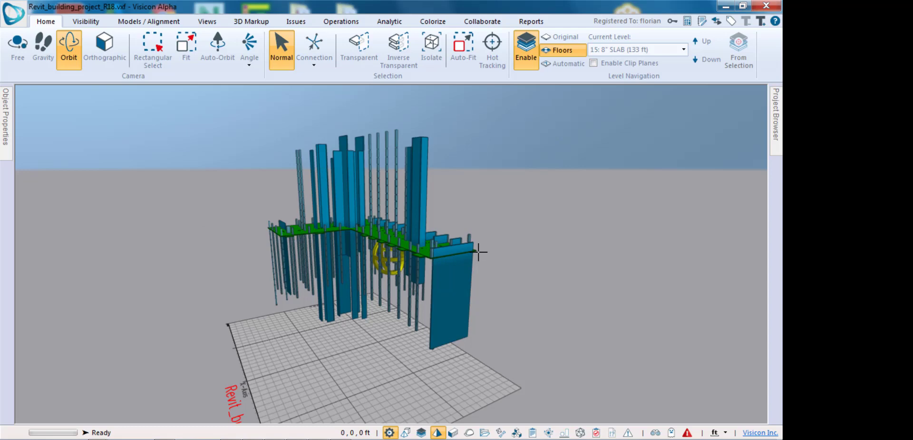
pyautogui.moveTo(478, 251); pyautogui.dragTo(234, 247)
pyautogui.moveTo(302, 251); pyautogui.dragTo(428, 241)
pyautogui.moveTo(601, 226); pyautogui.dragTo(597, 249)
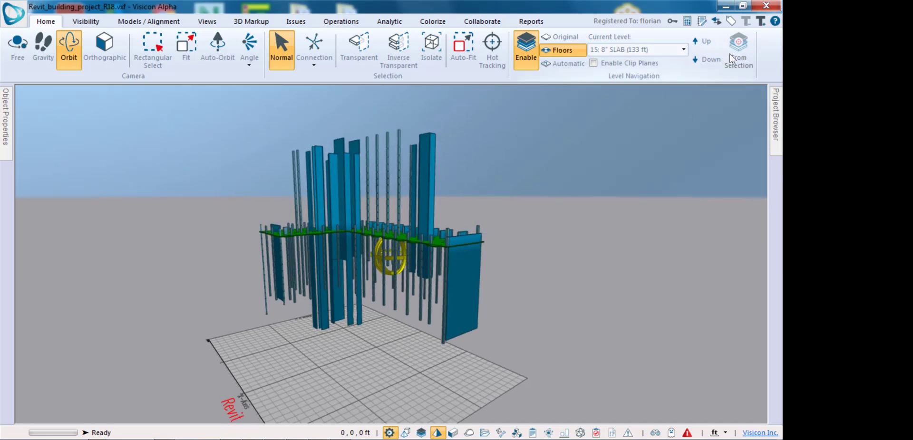
pyautogui.click(705, 59)
pyautogui.click(705, 59)
pyautogui.click(705, 59)
pyautogui.click(705, 59)
pyautogui.click(705, 59)
pyautogui.click(706, 59)
pyautogui.moveTo(601, 136); pyautogui.dragTo(505, 298)
pyautogui.moveTo(310, 190); pyautogui.dragTo(340, 191)
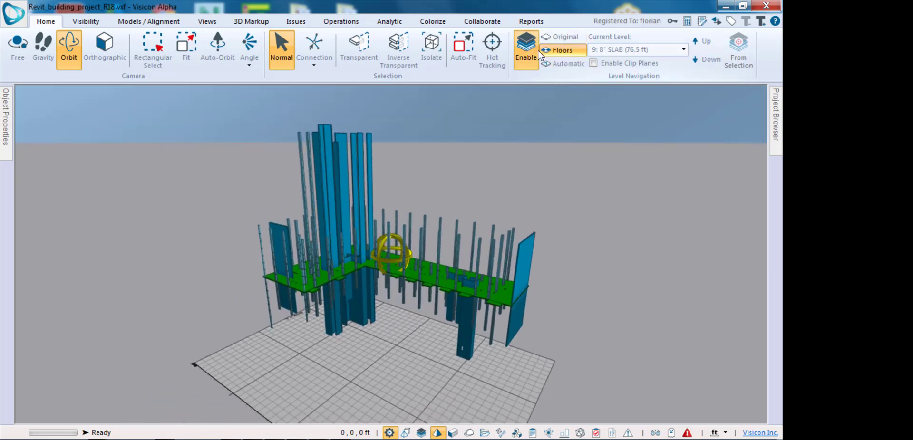
# - Enable clip planes for the floor-by-floor level navigation and step up through the levels past level 13
pyautogui.click(552, 50)
pyautogui.moveTo(532, 222); pyautogui.dragTo(491, 183)
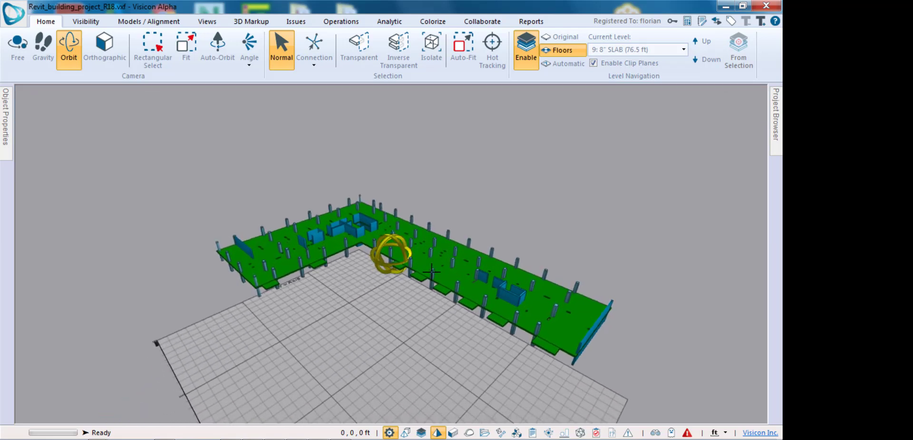
pyautogui.click(705, 47)
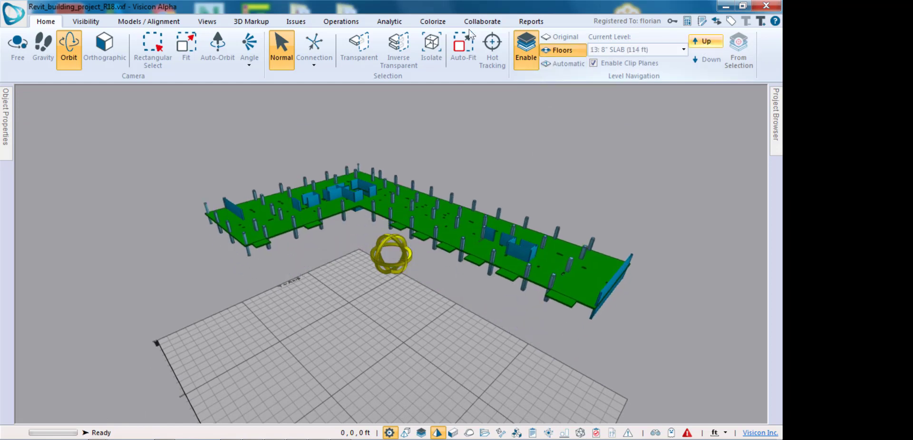
pyautogui.click(704, 43)
pyautogui.click(704, 44)
# - Step the clipped floor view down to level 8, the 8" slab at 66.5 ft
pyautogui.click(704, 61)
pyautogui.click(703, 60)
pyautogui.click(704, 61)
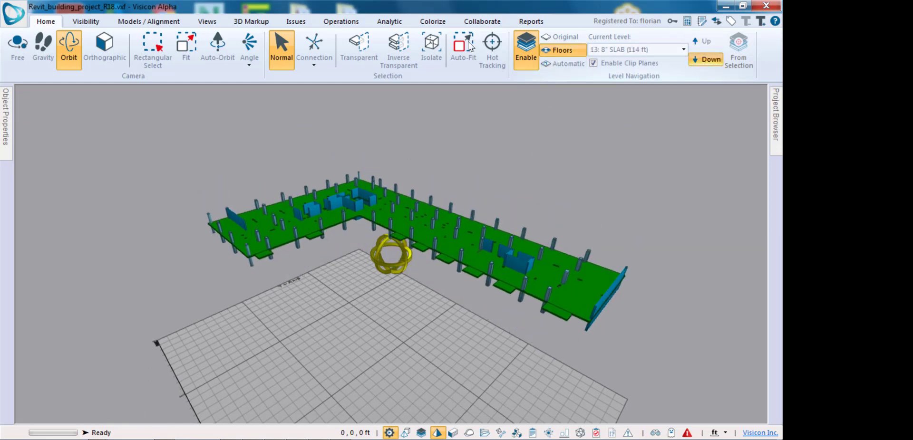
pyautogui.press('pagedown')
pyautogui.press('pagedown')
pyautogui.press('pagedown')
pyautogui.press('pagedown')
pyautogui.press('pagedown')
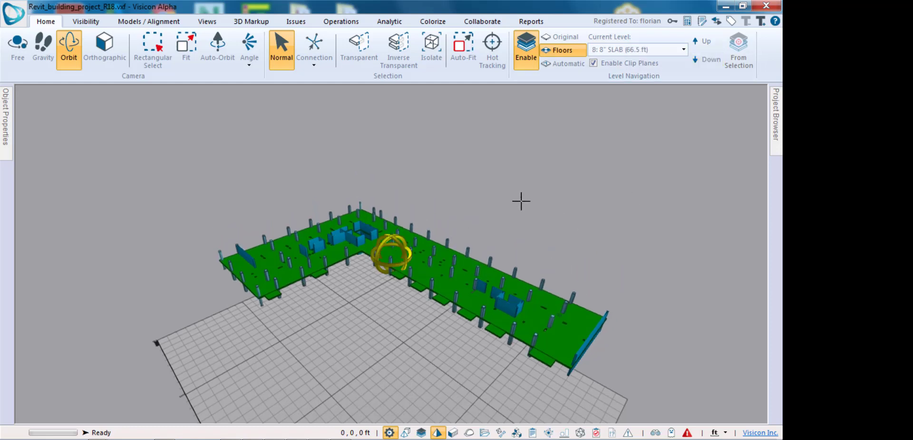
pyautogui.moveTo(522, 201); pyautogui.dragTo(520, 231, button='middle')
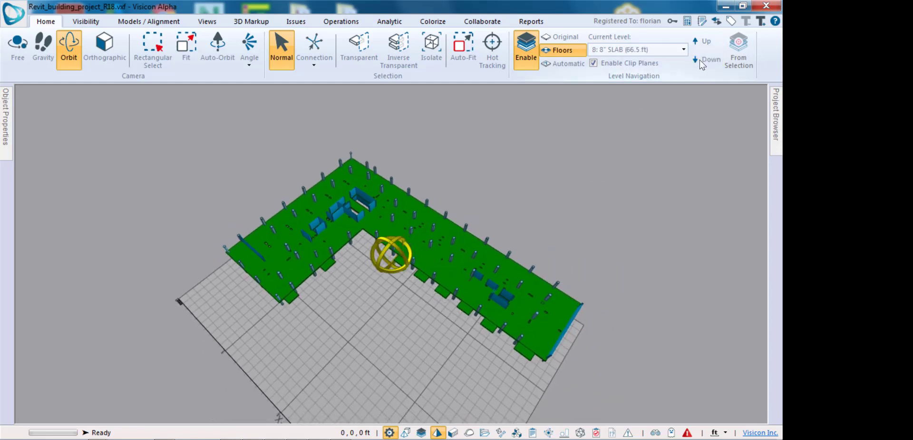
# - Step the clipped floor view further down, past level 4 at 28.5 ft
pyautogui.press('pagedown')
pyautogui.press('pagedown')
pyautogui.press('pagedown')
pyautogui.press('pagedown')
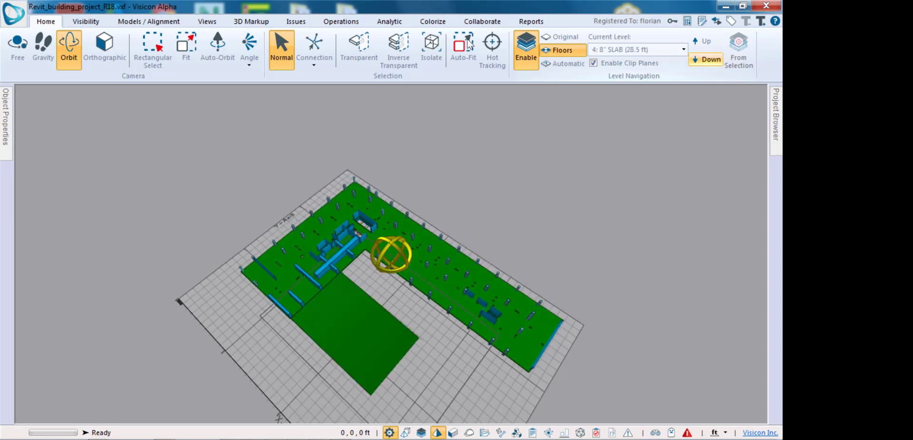
pyautogui.press('pagedown')
pyautogui.press('pagedown')
# - Step the clipped floor view back up to level 8
pyautogui.press('pageup')
pyautogui.press('pageup')
pyautogui.press('pageup')
pyautogui.press('pageup')
pyautogui.press('pageup')
pyautogui.press('pageup')
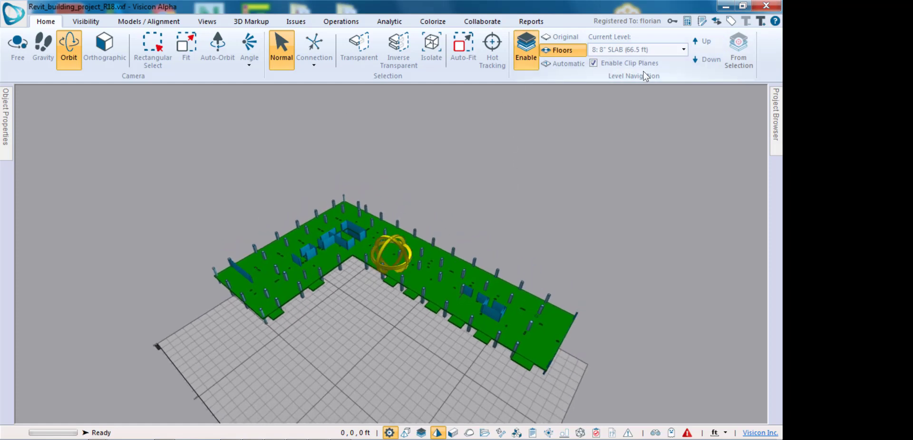
# - Turn off level navigation to display the whole building and get close to the slabs above the setback
pyautogui.click(528, 53)
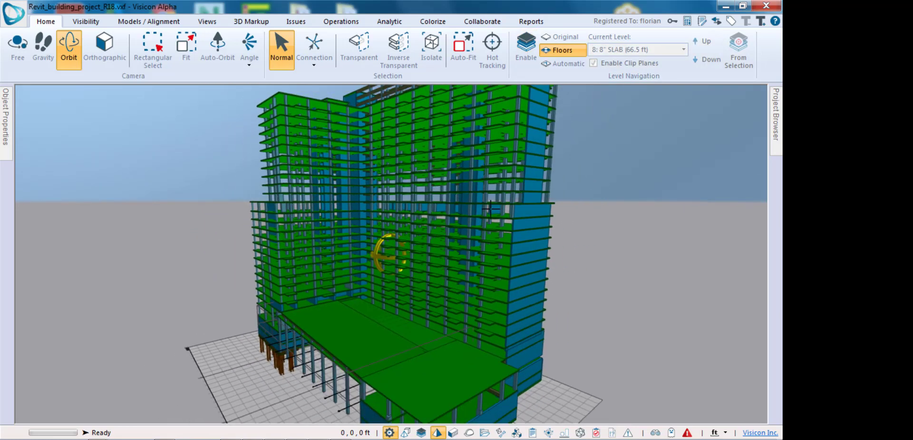
pyautogui.moveTo(612, 215); pyautogui.dragTo(239, 242)
pyautogui.scroll(6, 394, 241)
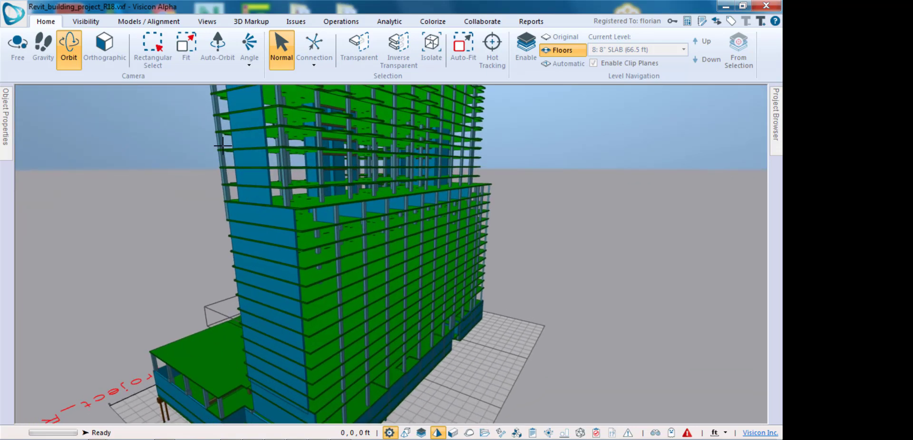
pyautogui.scroll(10, 395, 241)
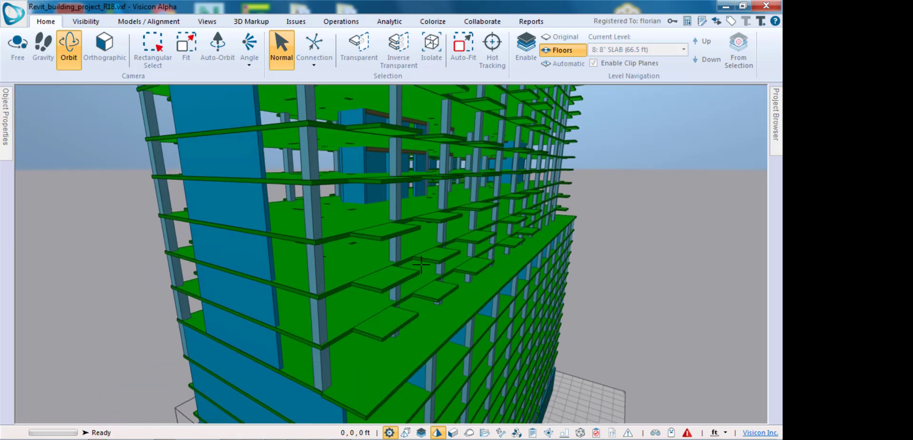
pyautogui.moveTo(381, 245); pyautogui.dragTo(347, 189)
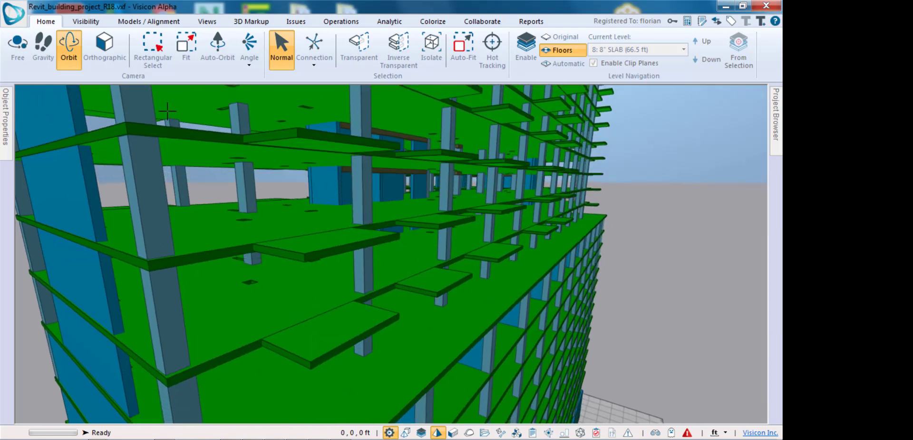
# - Add a clip plane on the end face of the core wall above the setback and adjust its offset slightly
pyautogui.click(86, 20)
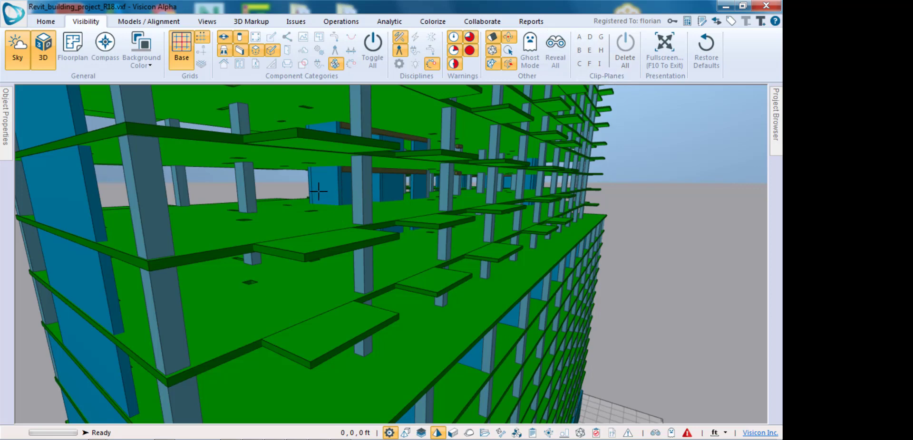
pyautogui.moveTo(327, 188); pyautogui.dragTo(335, 190, button='middle')
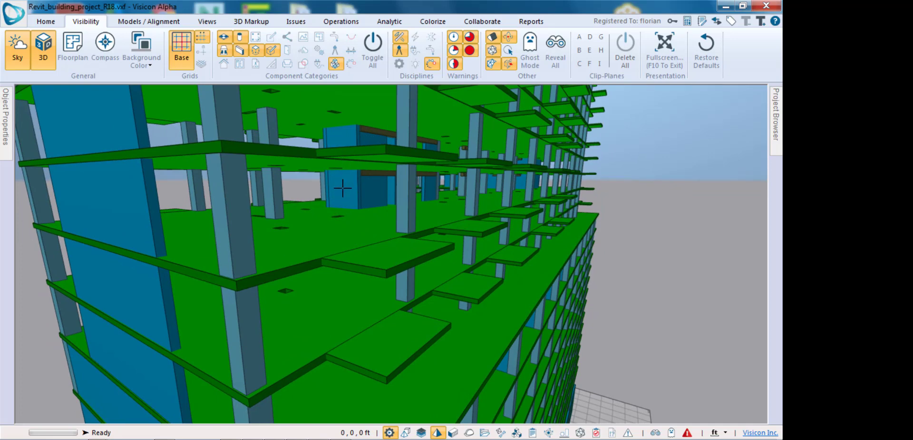
pyautogui.click(344, 189)
pyautogui.rightClick(341, 187)
pyautogui.click(393, 325)
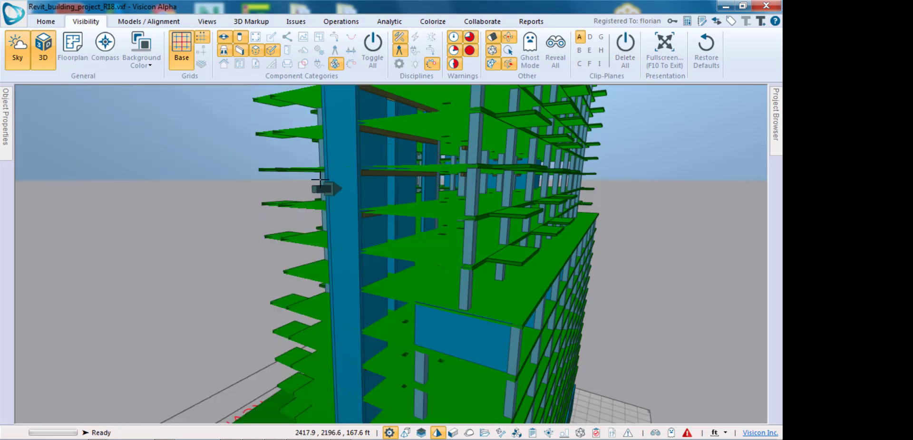
pyautogui.moveTo(323, 189); pyautogui.dragTo(314, 193)
# - Add a second clip plane on the adjoining face of the same core wall and adjust it slightly
pyautogui.moveTo(254, 155); pyautogui.dragTo(444, 291, button='middle')
pyautogui.scroll(2, 331, 224)
pyautogui.scroll(1, 331, 223)
pyautogui.moveTo(361, 279); pyautogui.dragTo(281, 214, button='middle')
pyautogui.click(262, 192)
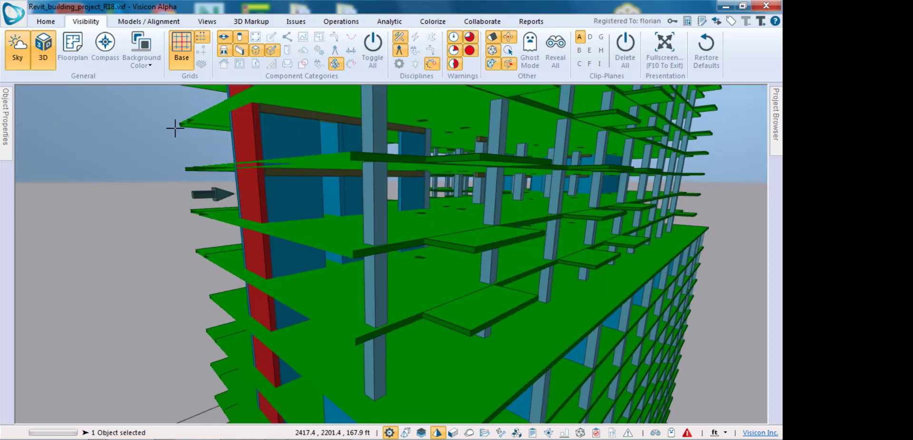
pyautogui.rightClick(263, 192)
pyautogui.click(307, 328)
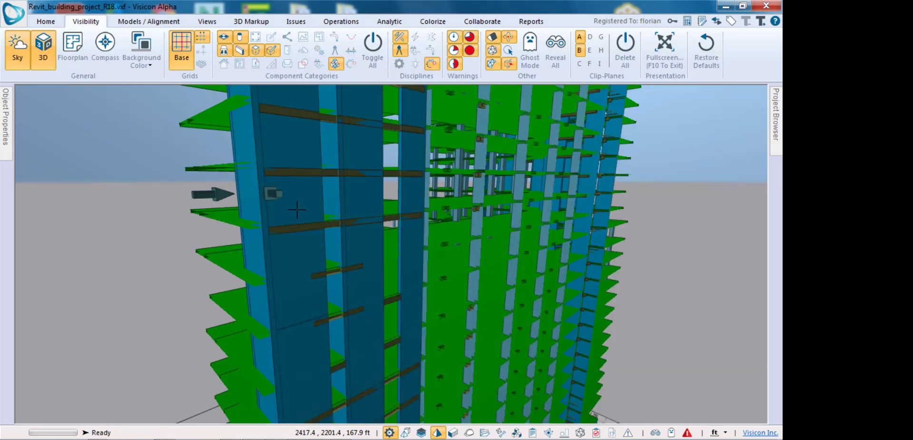
pyautogui.moveTo(275, 195); pyautogui.dragTo(277, 196)
# - Add a third clip plane on the opposite end of the core walls, cutting away the floors beyond them
pyautogui.moveTo(436, 266); pyautogui.dragTo(247, 190, button='middle')
pyautogui.moveTo(395, 266); pyautogui.dragTo(201, 172, button='middle')
pyautogui.moveTo(201, 171); pyautogui.dragTo(281, 211)
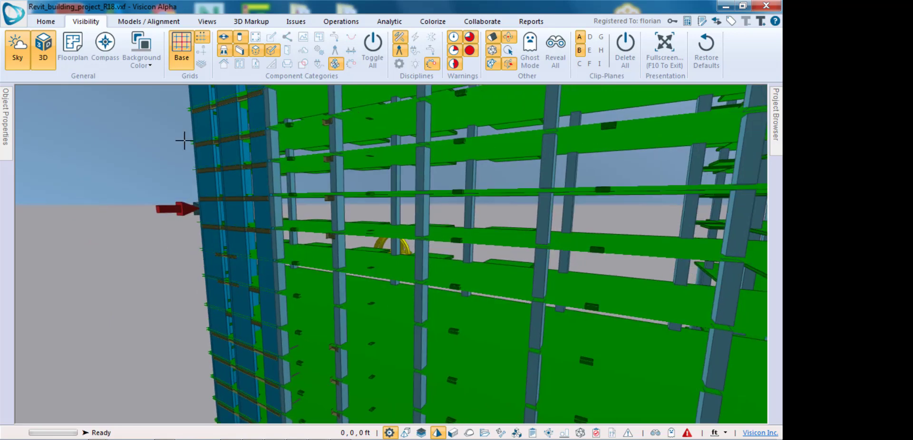
pyautogui.click(273, 212)
pyautogui.rightClick(277, 212)
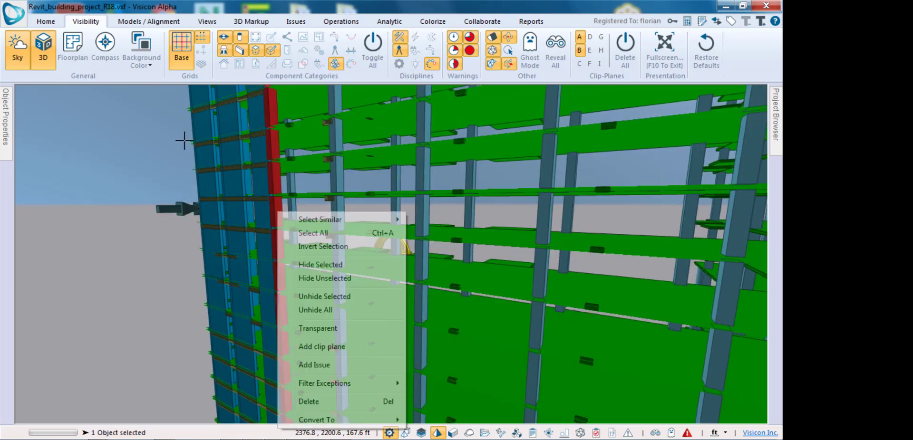
pyautogui.click(328, 346)
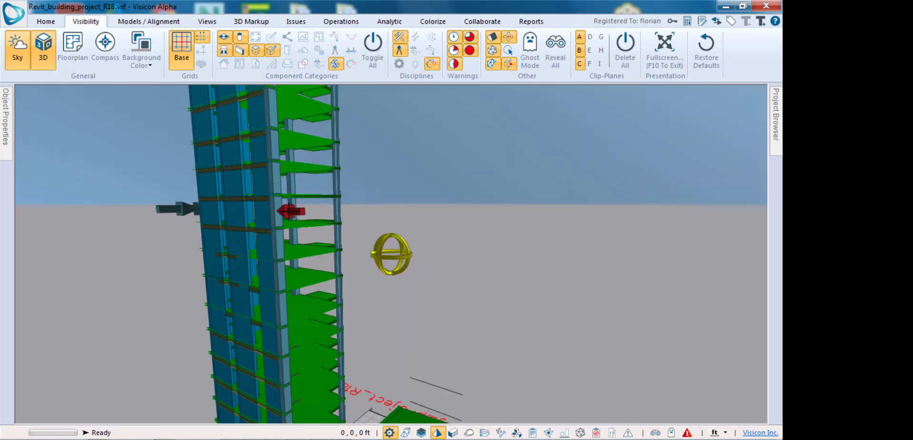
pyautogui.moveTo(293, 211)
pyautogui.mouseDown()
pyautogui.moveTo(326, 210)
pyautogui.moveTo(294, 211)
pyautogui.mouseUp()
# - Add a fourth clip plane on the remaining outer core wall face to close off the isolated core
pyautogui.moveTo(293, 264); pyautogui.dragTo(347, 286)
pyautogui.scroll(5, 482, 250)
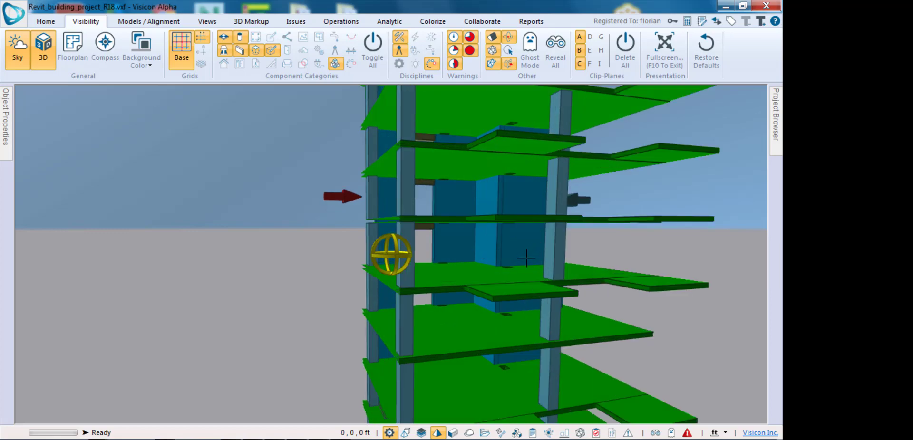
pyautogui.moveTo(526, 259); pyautogui.dragTo(594, 204)
pyautogui.rightClick(566, 196)
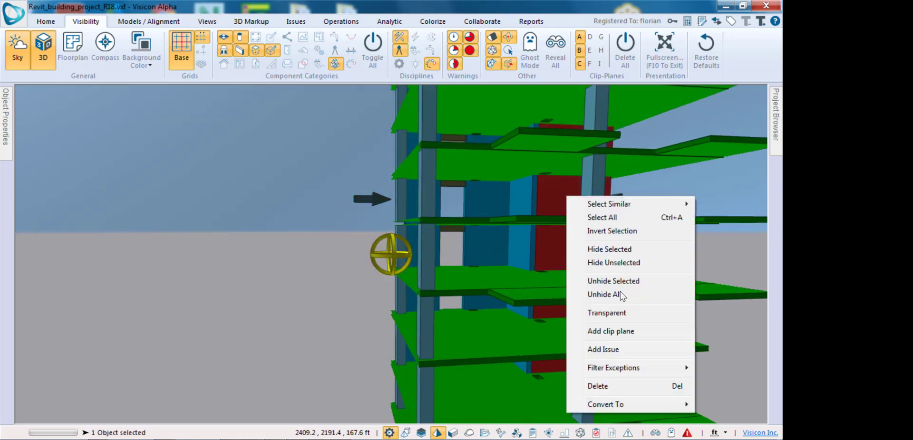
pyautogui.click(624, 332)
pyautogui.click(589, 195)
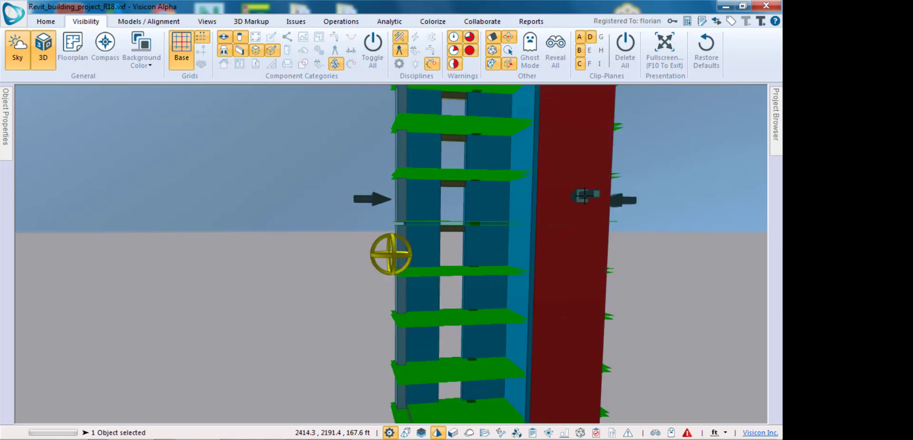
pyautogui.click(588, 196)
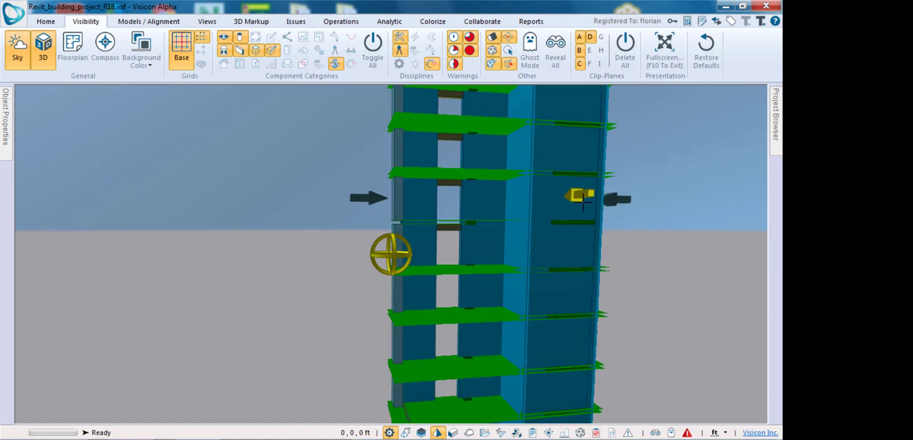
# - Examine the isolated core walls and slabs between the clip planes from several sides
pyautogui.moveTo(521, 229); pyautogui.dragTo(487, 240, button='right')
pyautogui.scroll(-3, 489, 272)
pyautogui.moveTo(483, 236); pyautogui.dragTo(473, 171, button='middle')
pyautogui.moveTo(422, 243); pyautogui.dragTo(560, 281, button='middle')
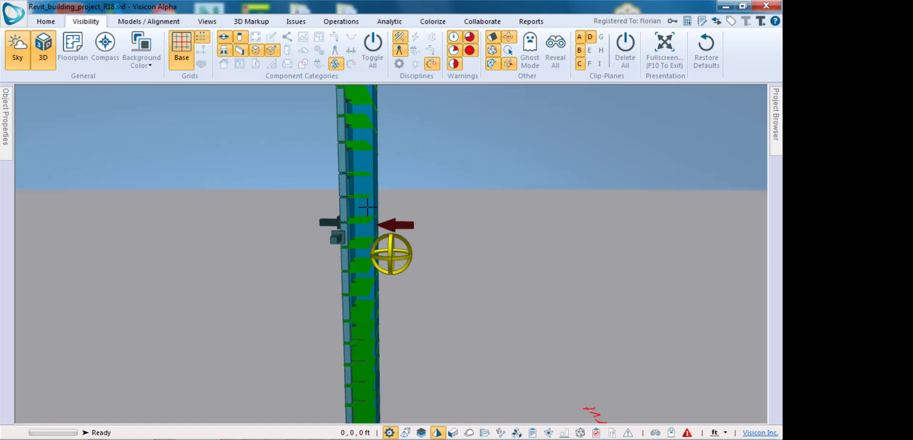
pyautogui.moveTo(365, 284); pyautogui.dragTo(510, 260, button='middle')
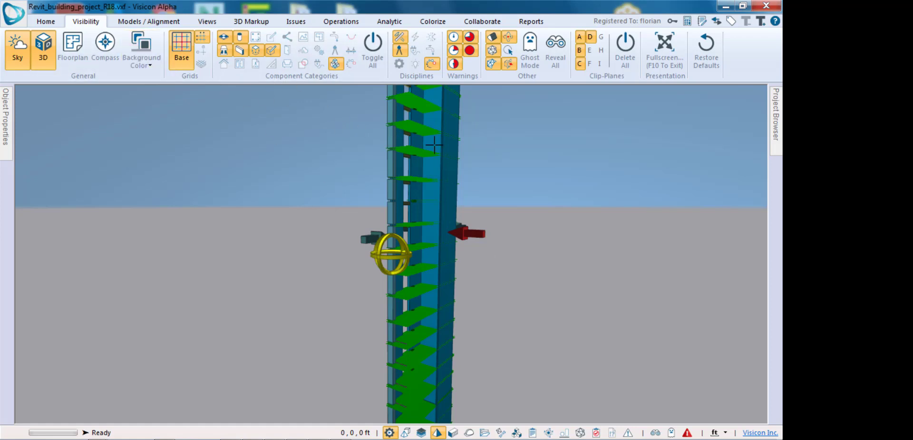
pyautogui.scroll(5, 446, 290)
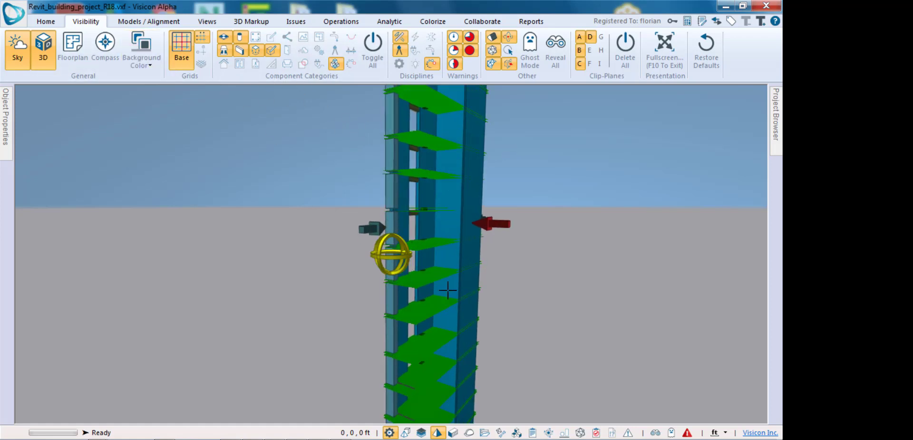
# - Hide the clip plane arrow handles around the isolated core and show them again
pyautogui.moveTo(495, 264); pyautogui.dragTo(461, 297, button='middle')
pyautogui.scroll(1, 420, 272)
pyautogui.scroll(1, 420, 271)
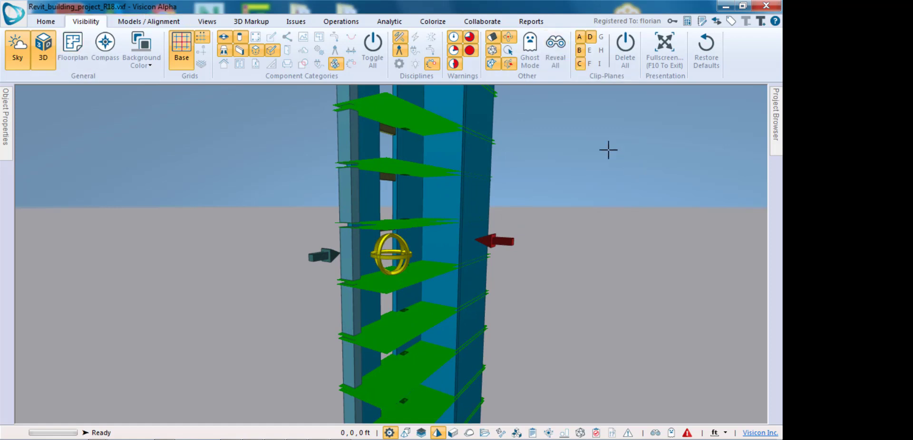
pyautogui.click(508, 67)
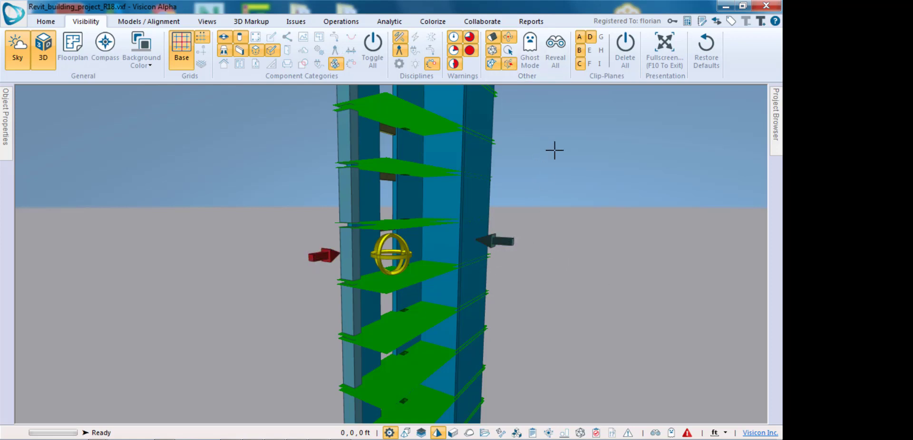
pyautogui.click(508, 63)
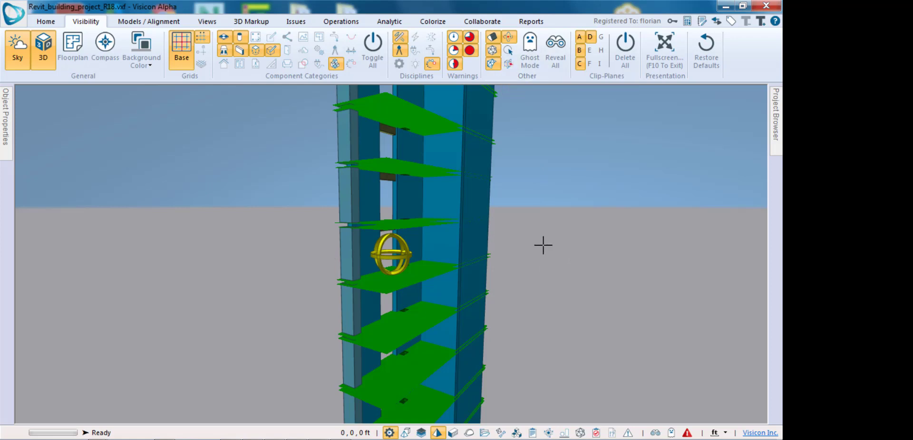
pyautogui.click(508, 64)
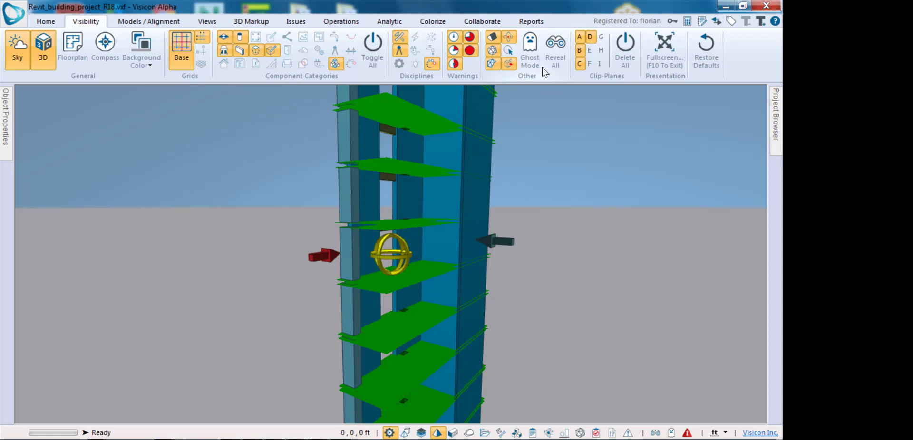
# - Hide both the orbit centre marker and the clip plane arrow handles while viewing the isolated core
pyautogui.click(508, 37)
pyautogui.click(508, 63)
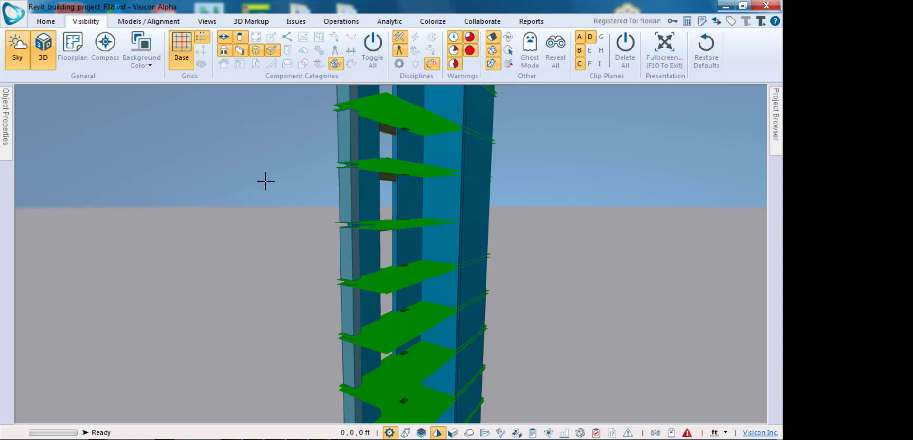
pyautogui.moveTo(398, 272)
pyautogui.mouseDown()
pyautogui.moveTo(315, 271)
pyautogui.moveTo(408, 262)
pyautogui.moveTo(391, 262)
pyautogui.mouseUp()
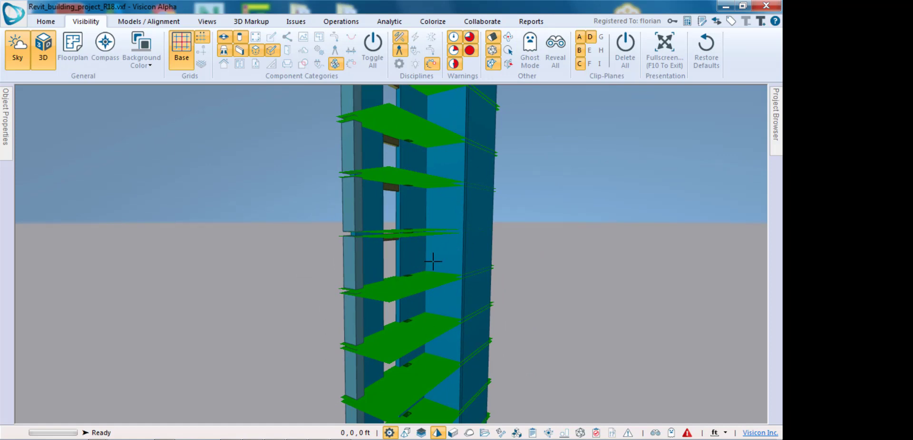
# - Show the orbit centre marker again while keeping the clip plane arrow handles hidden
pyautogui.click(508, 37)
pyautogui.click(508, 63)
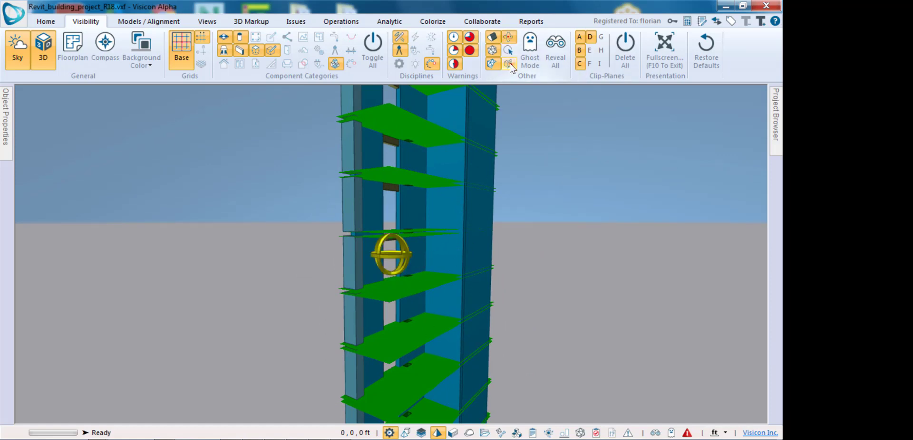
pyautogui.click(508, 63)
# - Select a core wall, inspect the clipped core from another angle, and clear the selection
pyautogui.click(430, 259)
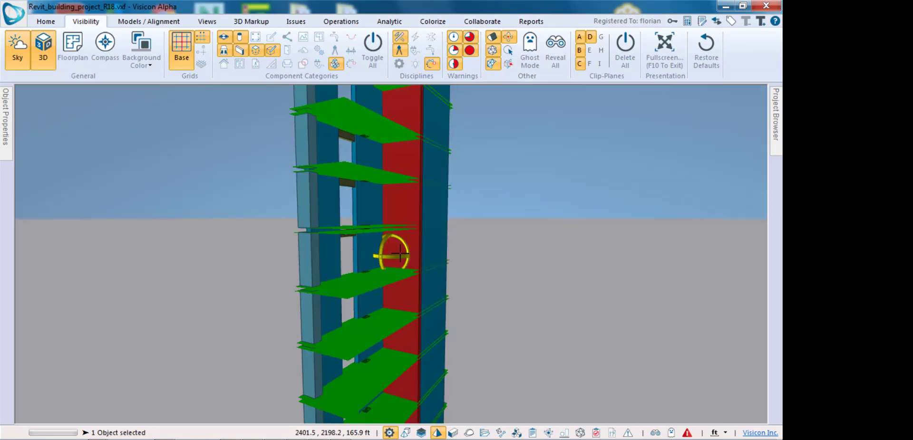
pyautogui.moveTo(387, 276); pyautogui.dragTo(204, 248)
pyautogui.moveTo(464, 271); pyautogui.dragTo(238, 287)
pyautogui.click(580, 170)
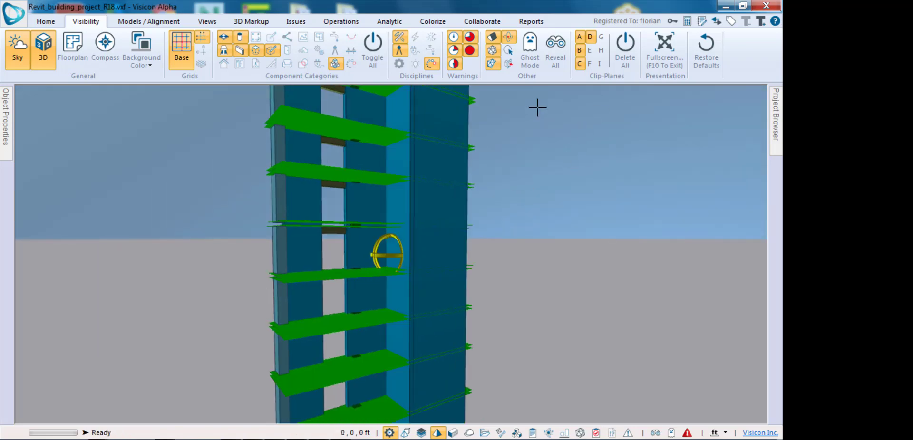
# - Turn off clip planes A, B, C and D individually without deleting them
pyautogui.click(579, 38)
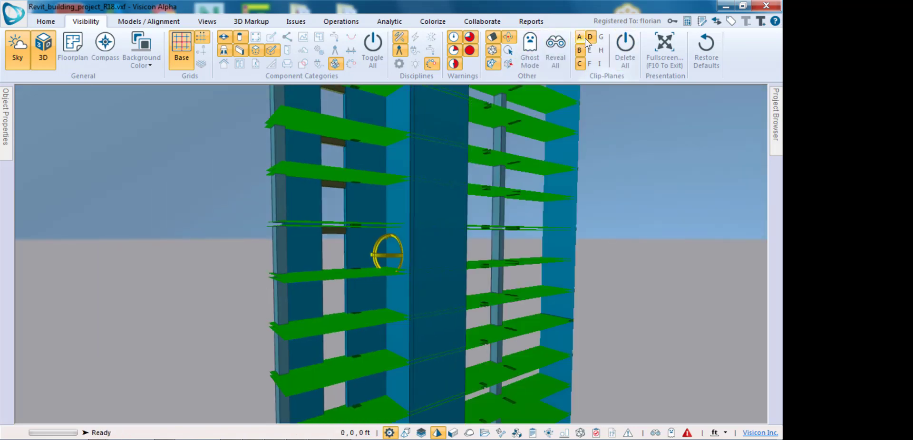
pyautogui.click(589, 38)
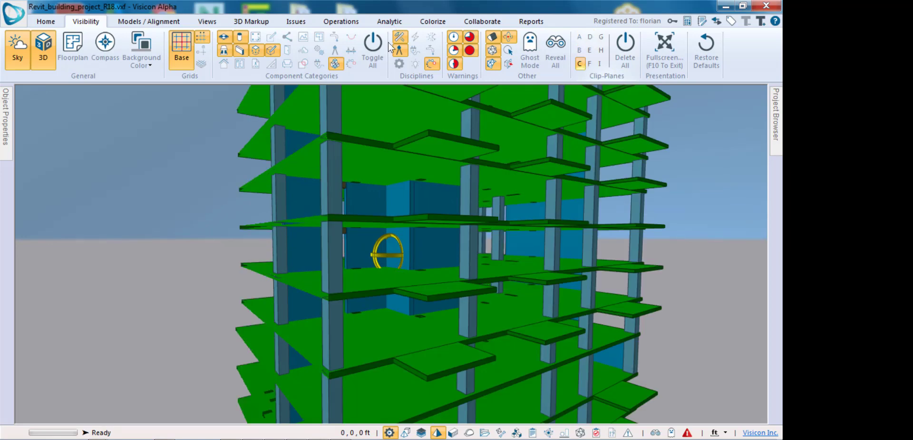
pyautogui.click(579, 64)
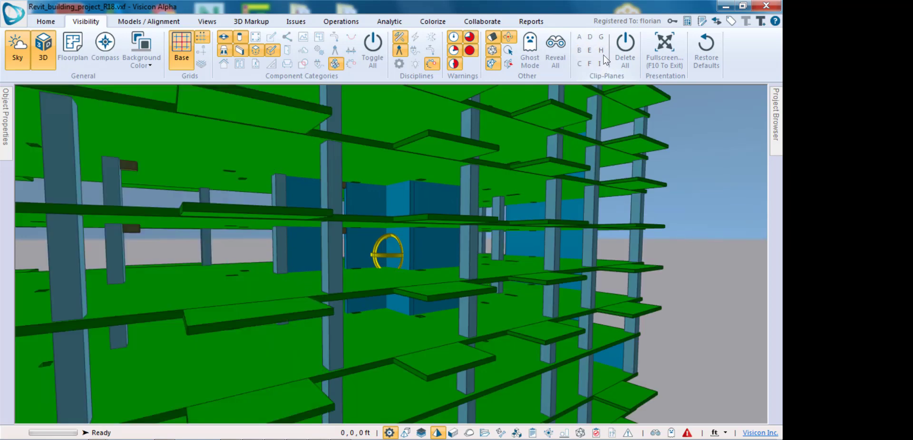
# - Turn clip planes A, B, C and D back on to isolate the core
pyautogui.click(579, 37)
pyautogui.click(590, 37)
pyautogui.click(579, 50)
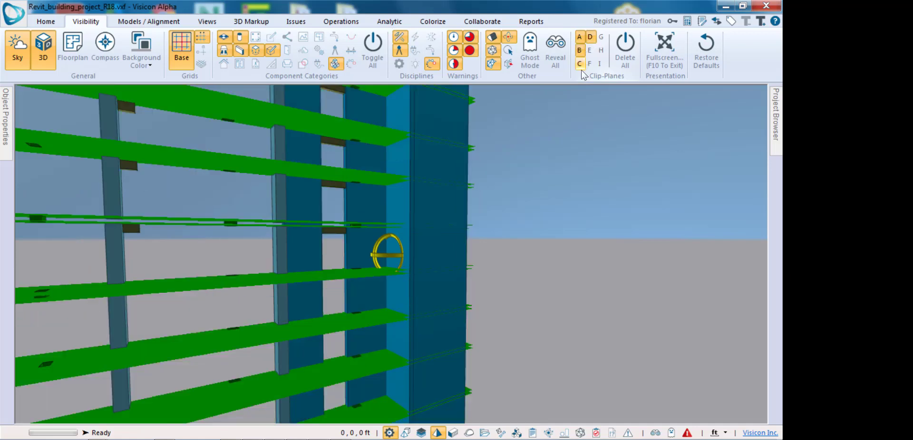
pyautogui.click(583, 69)
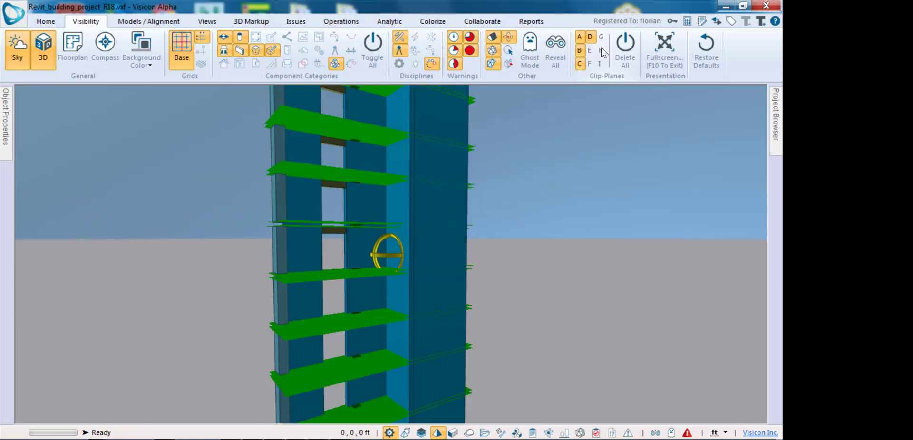
# - Delete all clip planes from the model to bring back the complete building
pyautogui.moveTo(540, 205); pyautogui.dragTo(554, 206, button='middle')
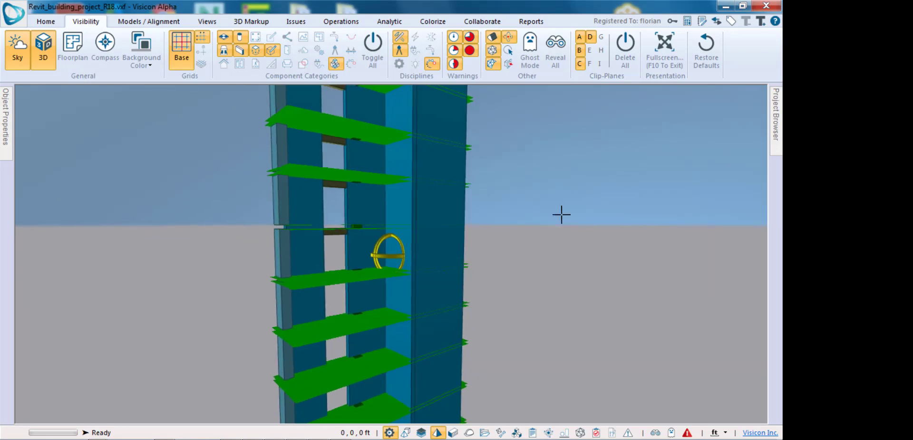
pyautogui.scroll(-3, 571, 211)
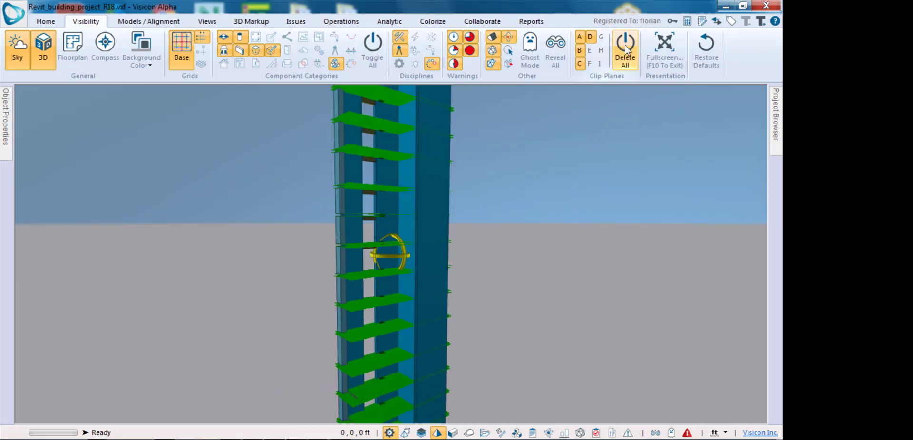
pyautogui.click(624, 44)
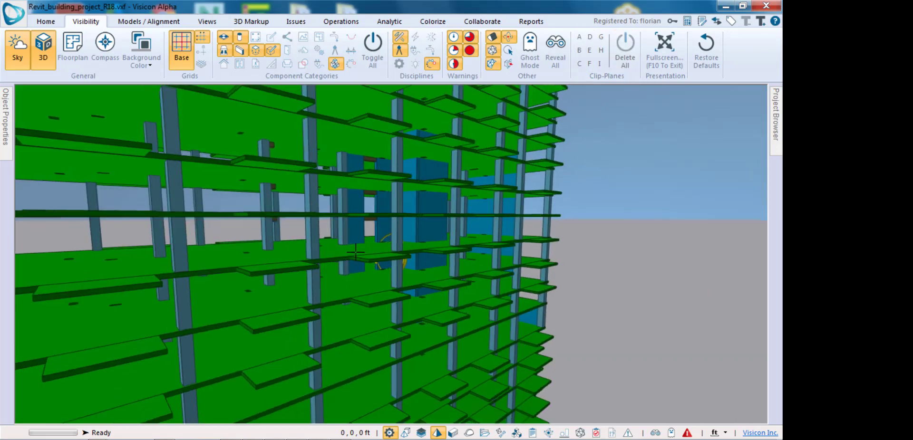
pyautogui.scroll(-1, 356, 252)
pyautogui.moveTo(356, 252); pyautogui.dragTo(425, 248, button='middle')
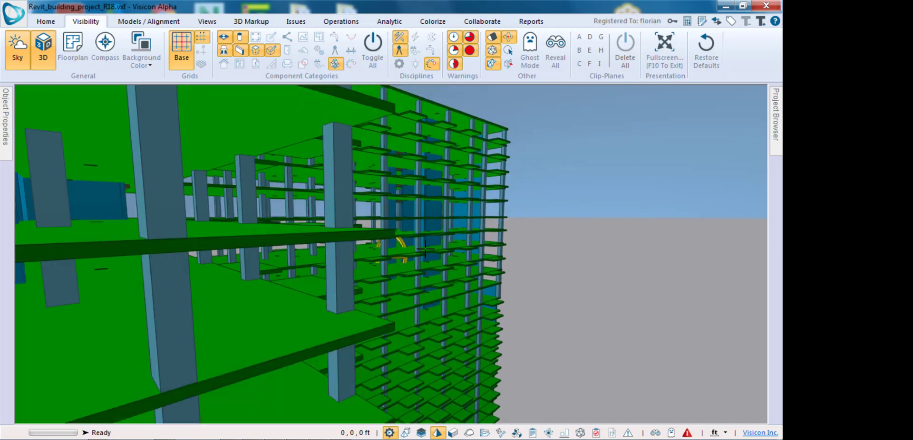
pyautogui.click(33, 21)
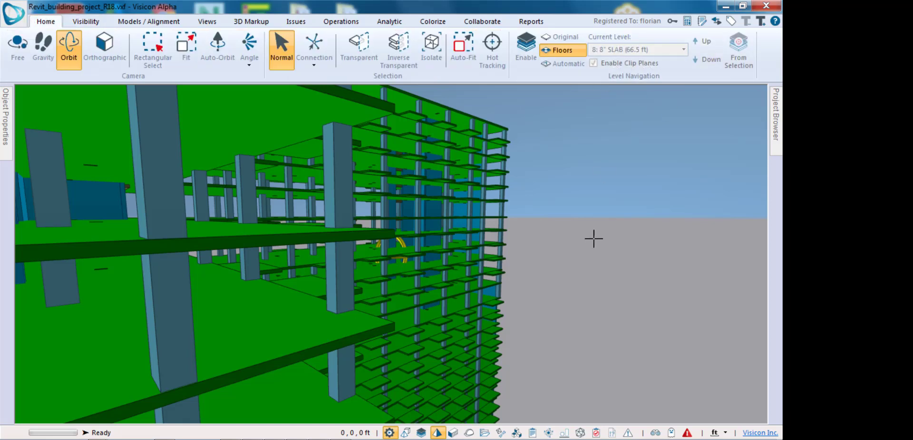